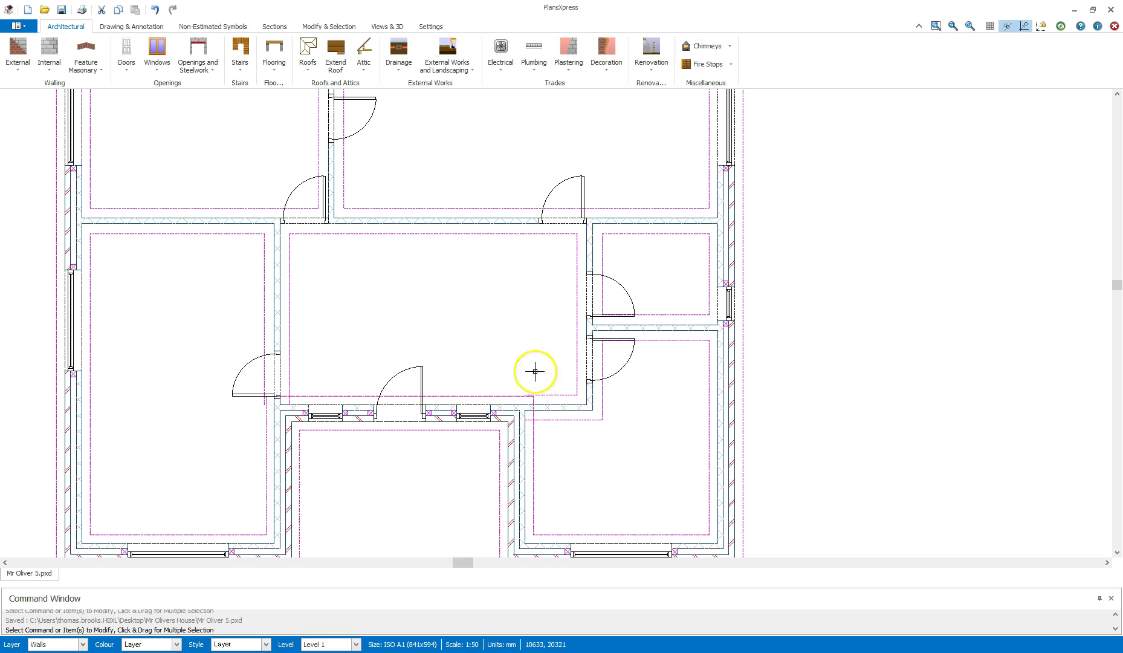
Draw a vertical construction line along the room-side face of the porch's right-hand wall, passing through the hall.
left_click(135, 31)
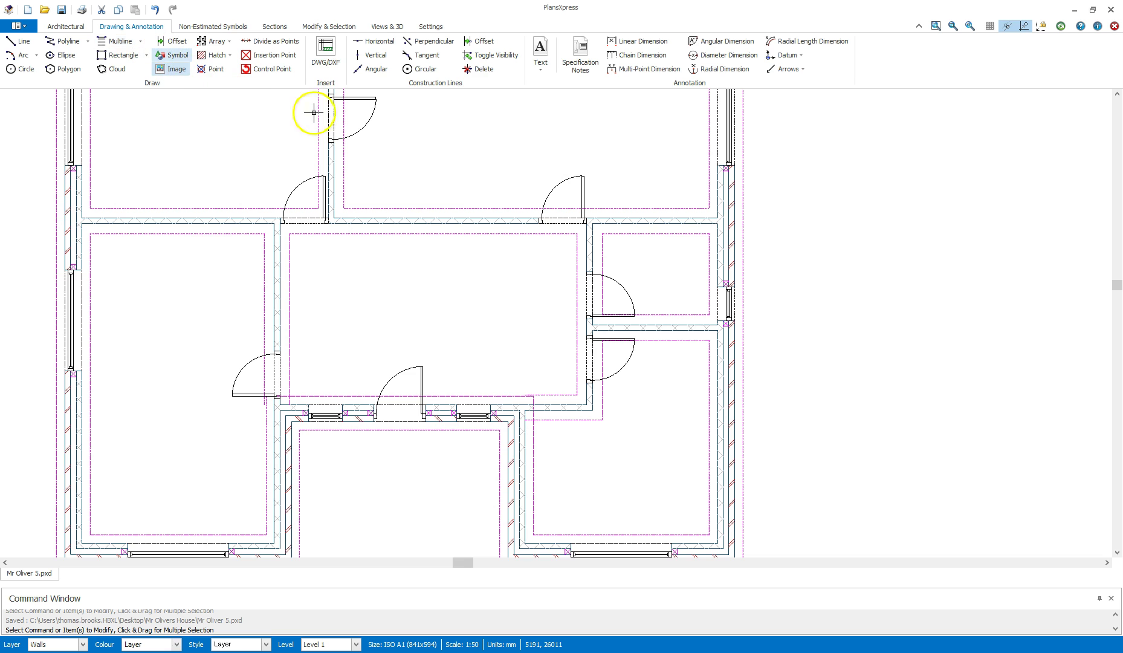
left_click(372, 56)
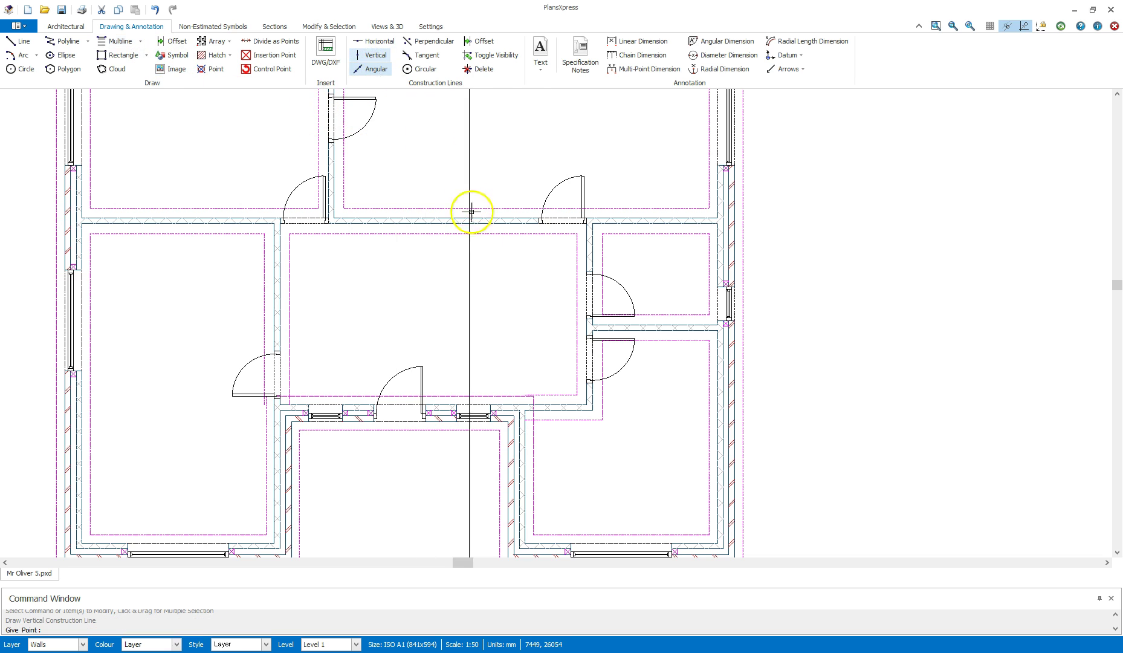
scroll(536, 445, "up", 2)
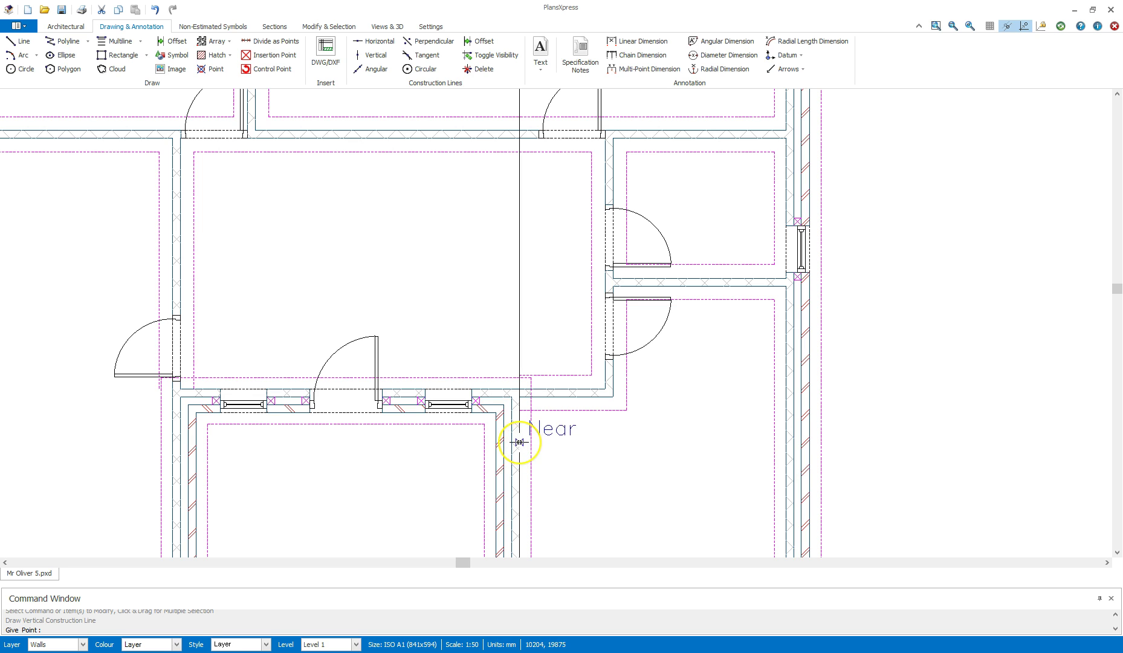
left_click(519, 442)
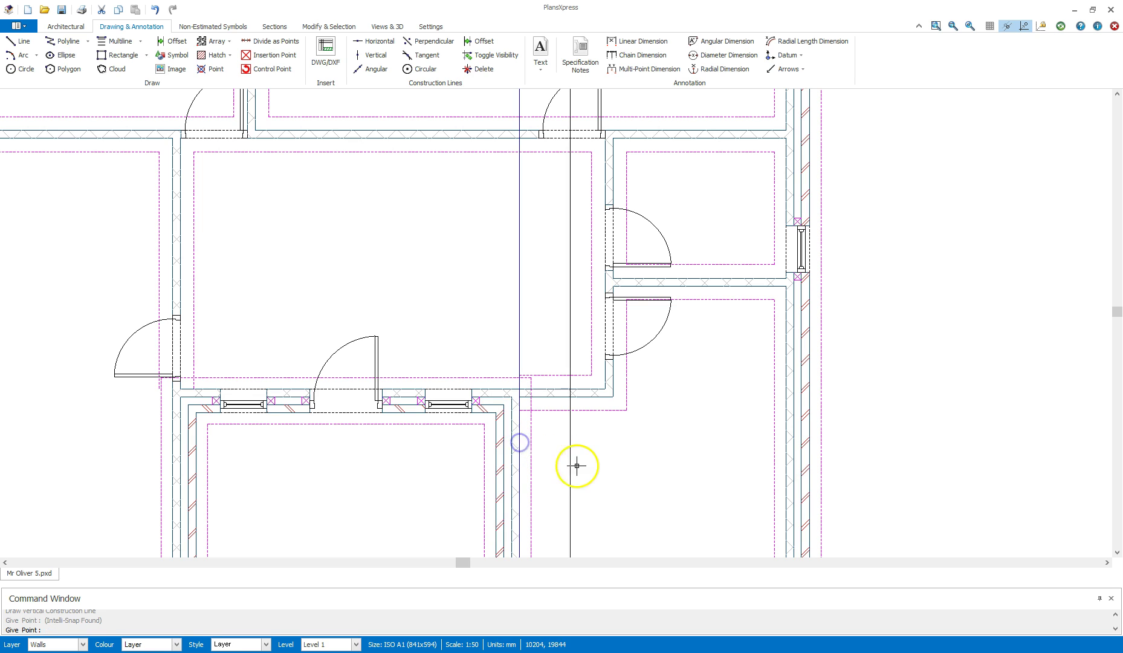
right_click(590, 463)
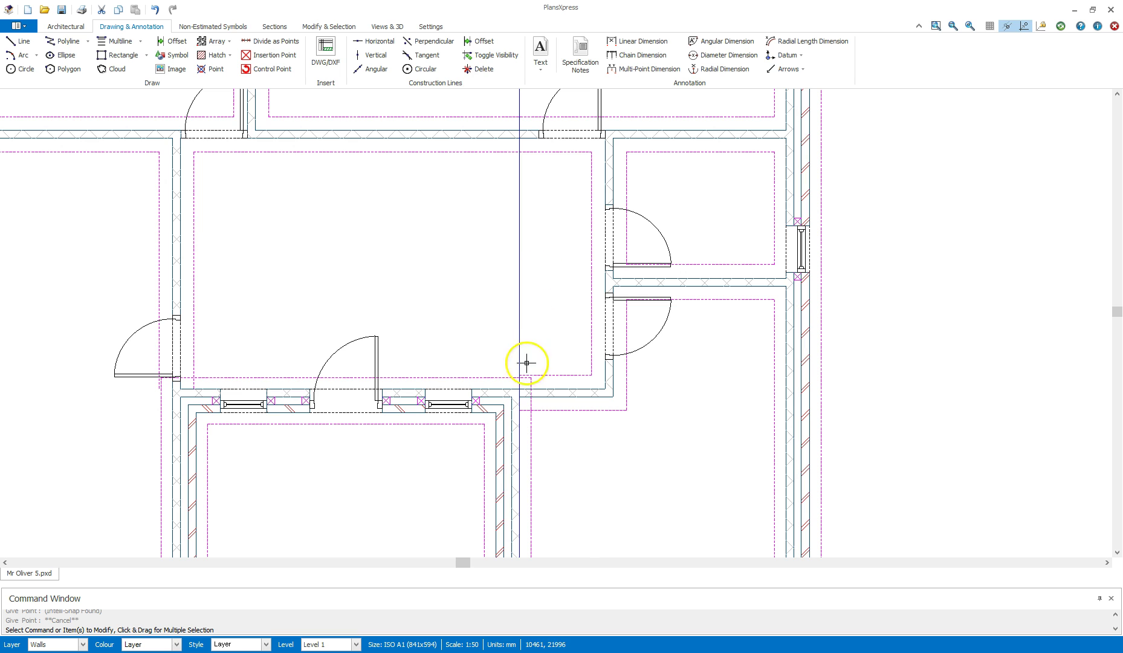
left_click_drag(523, 190, 515, 294)
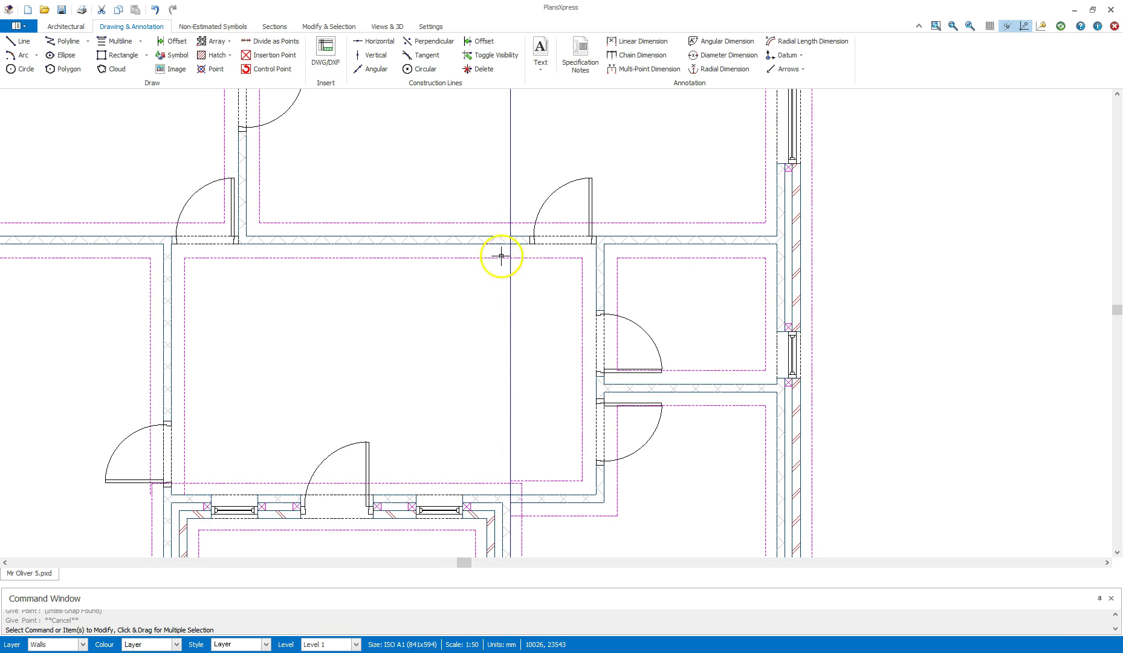
scroll(514, 230, "up", 1)
left_click_drag(573, 202, 533, 176)
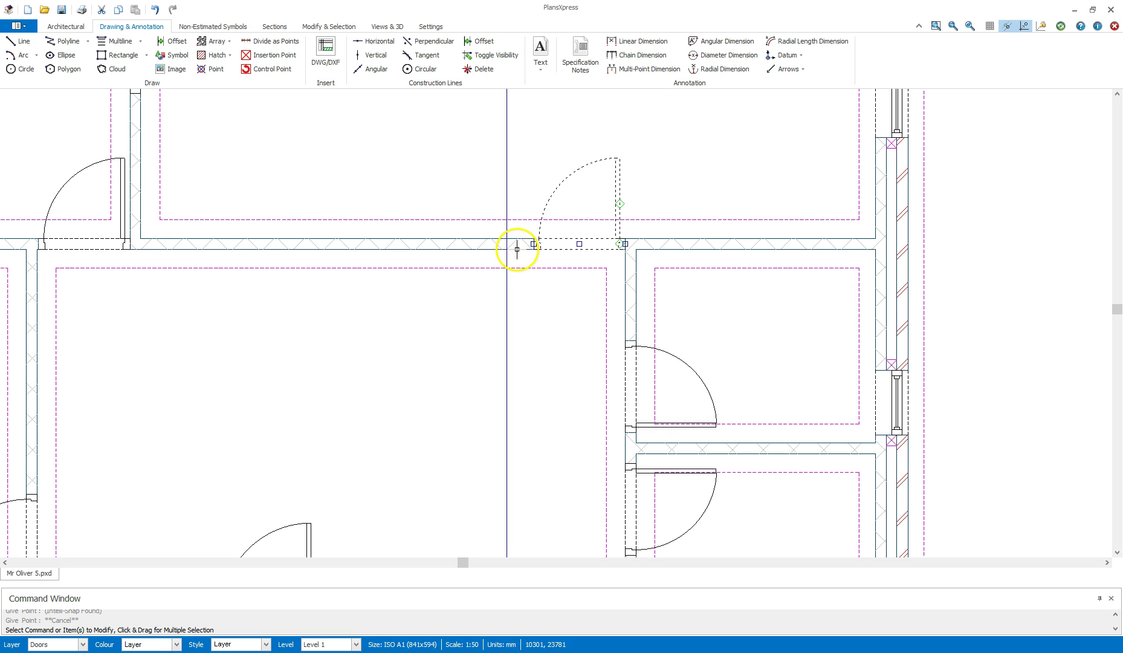
left_click(561, 301)
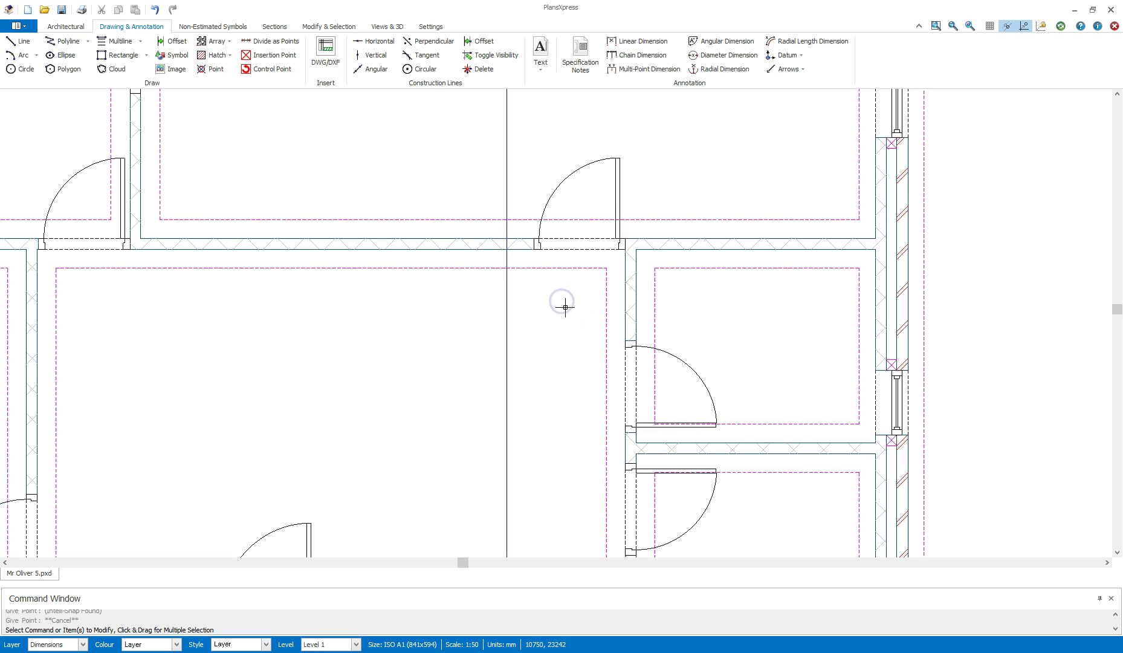
scroll(561, 301, "down", 2)
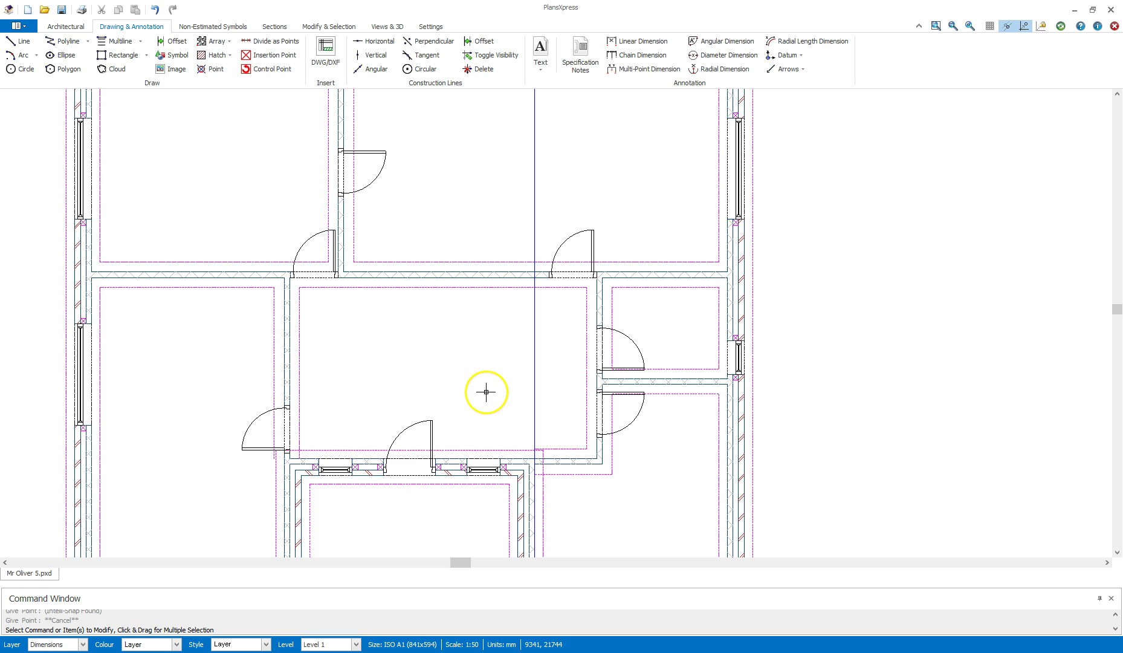
Start a 15 riser quarter turn staircase with the main flight against the wall and the first flight free standing.
left_click(68, 27)
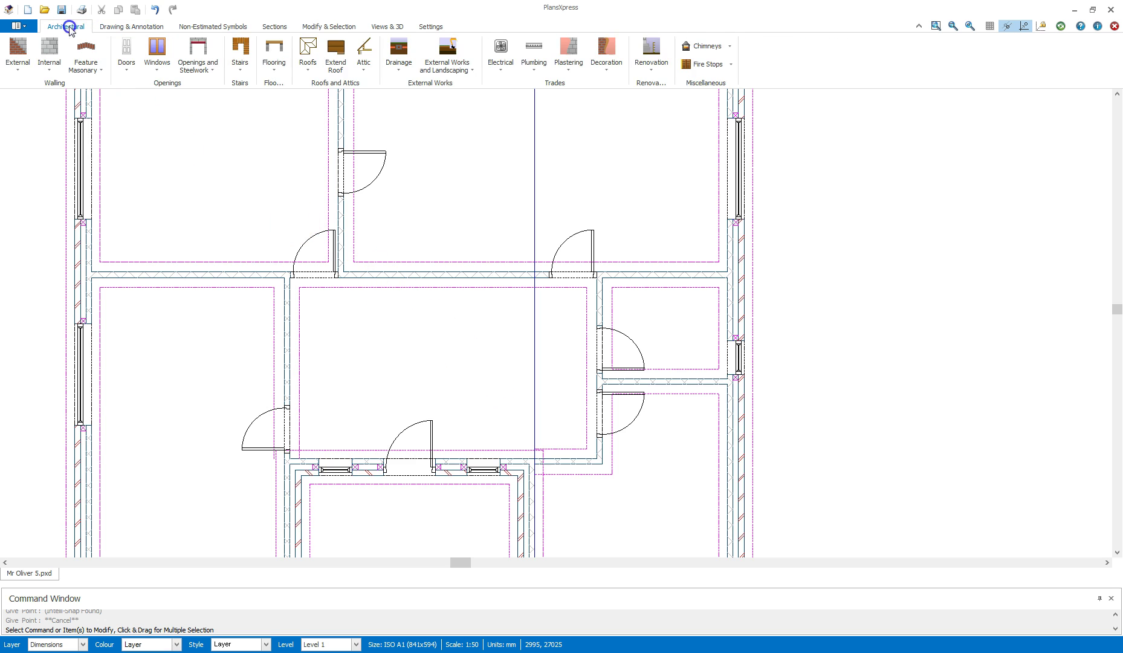
left_click(235, 68)
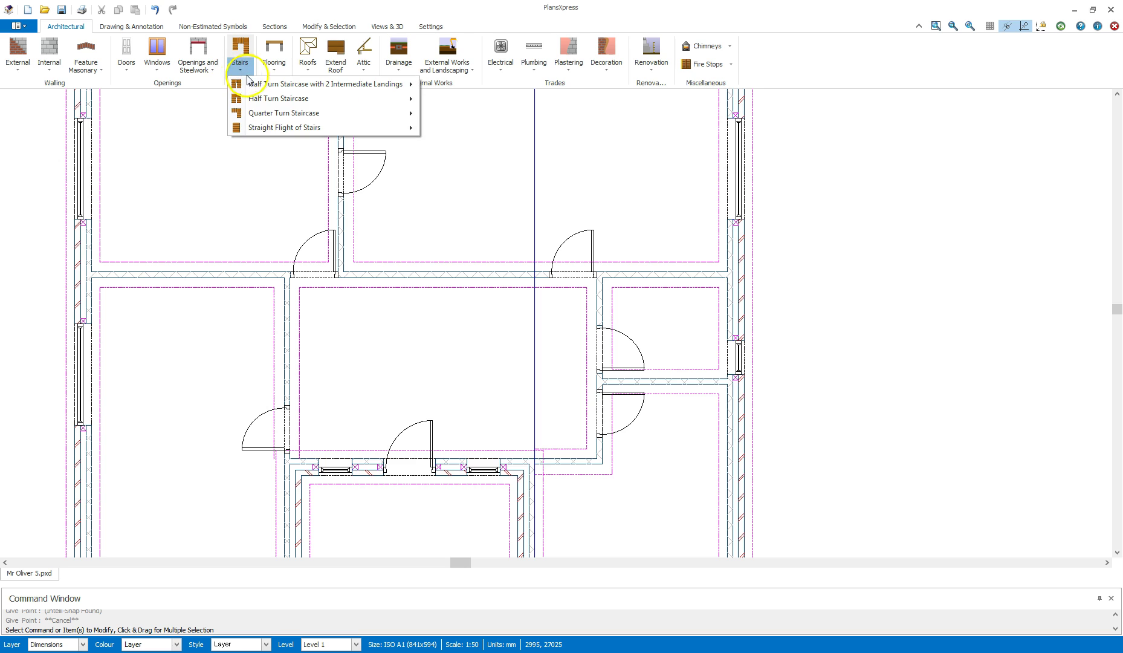
mouse_move(264, 117)
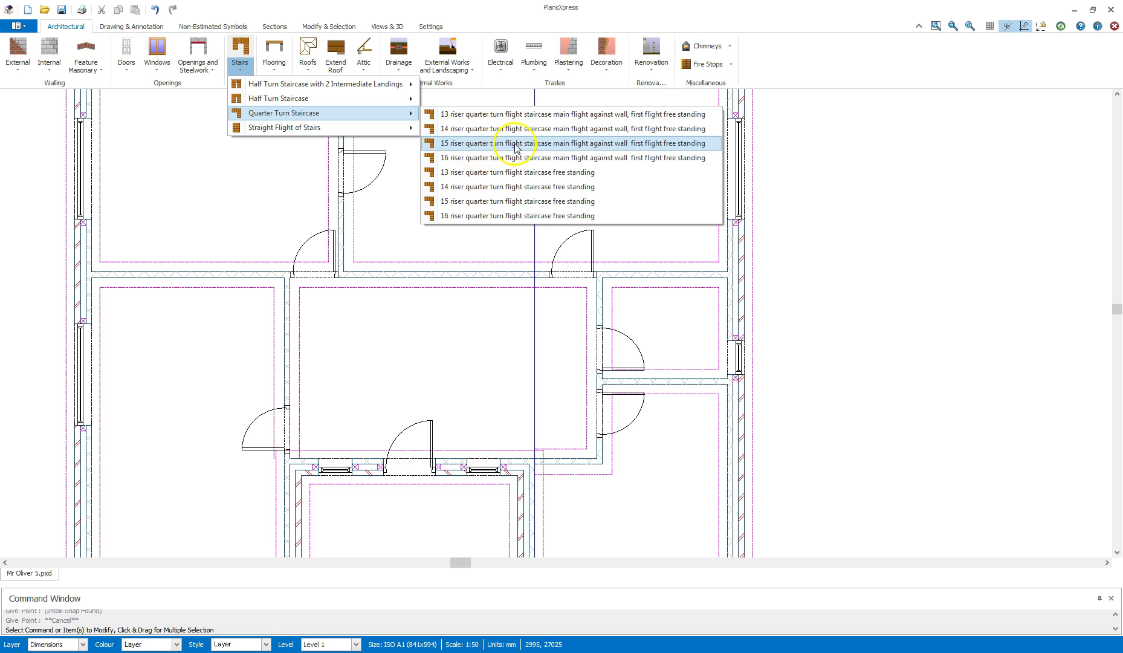
left_click(577, 145)
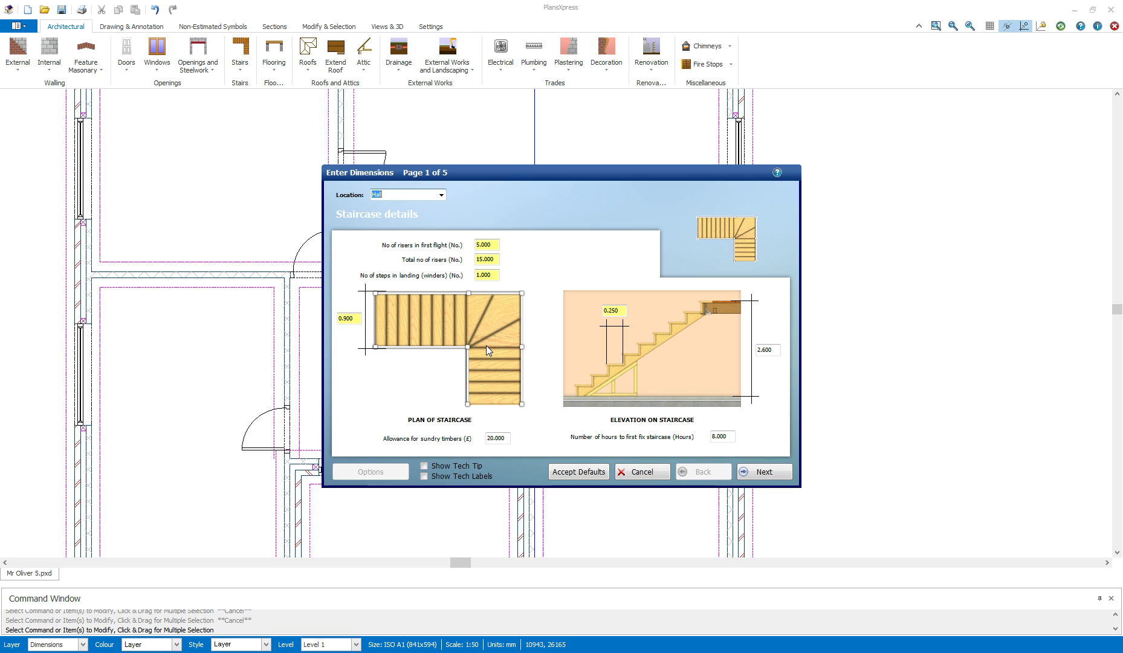
Set the risers in the first flight to 3, complete the staircase details and accept the defaults for the remaining pages.
left_click(482, 244)
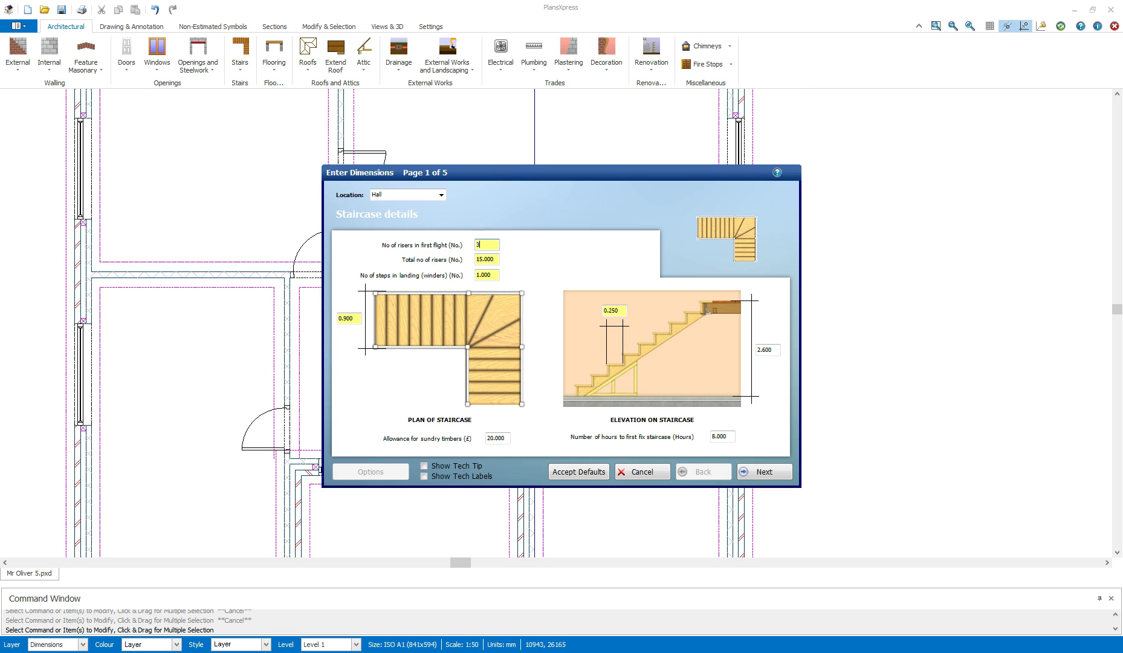
left_click(498, 275)
left_click(471, 278)
left_click(474, 315)
left_click(768, 350)
left_click(760, 471)
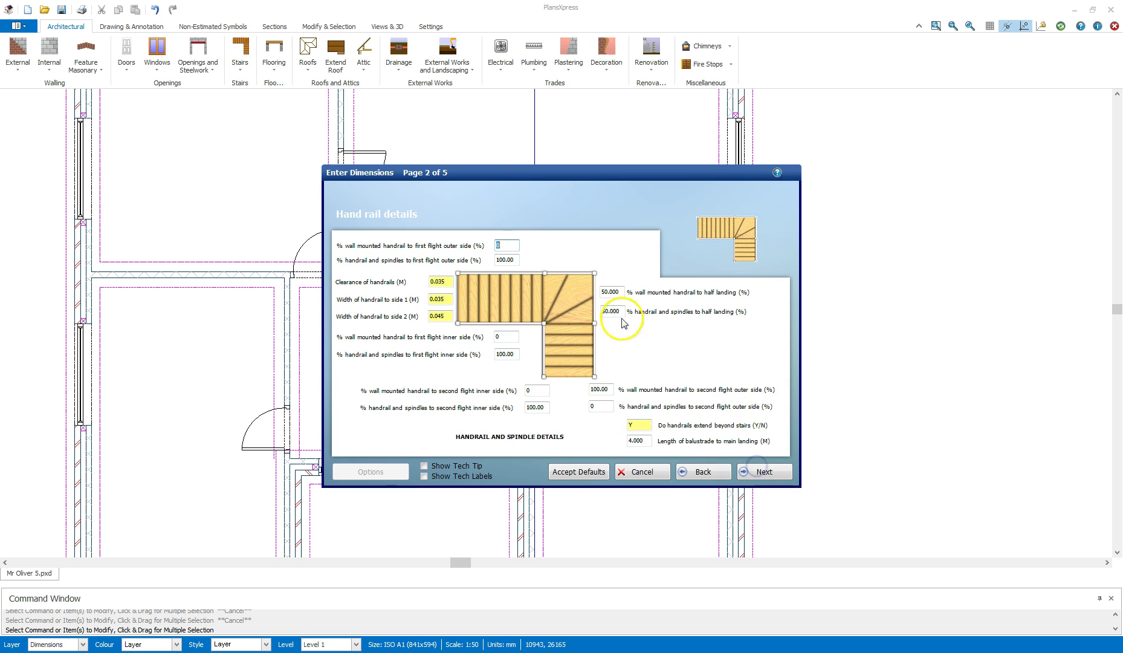
left_click(579, 472)
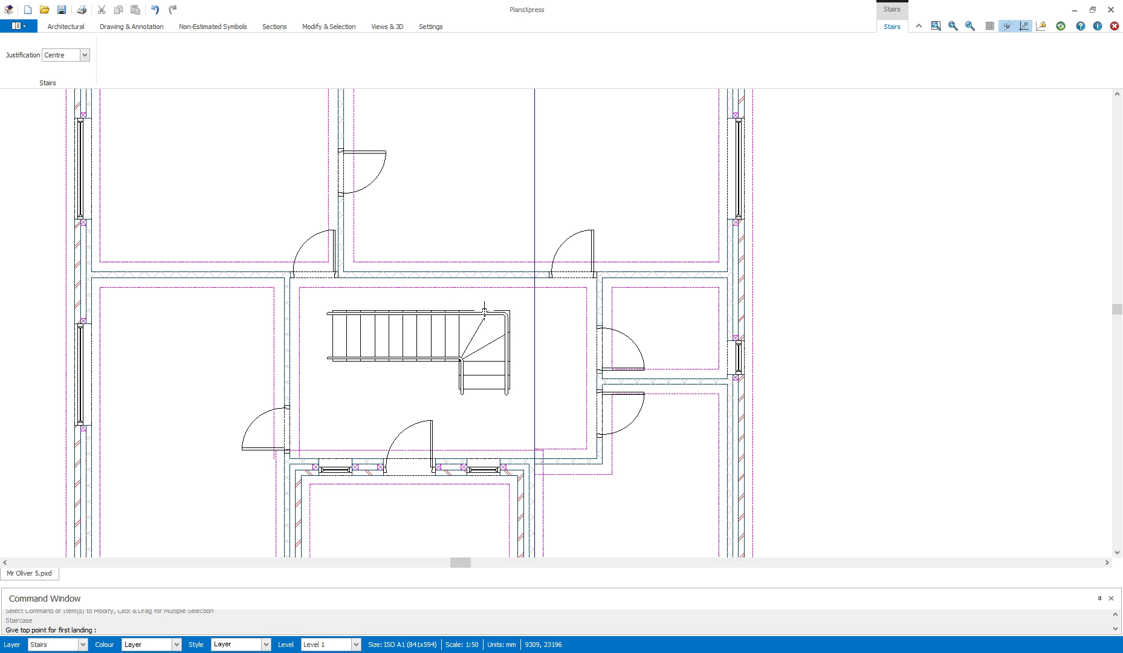
Place the staircase with Right justification where the construction line meets the hall's upper wall, its main flight running left along that wall.
left_click(85, 56)
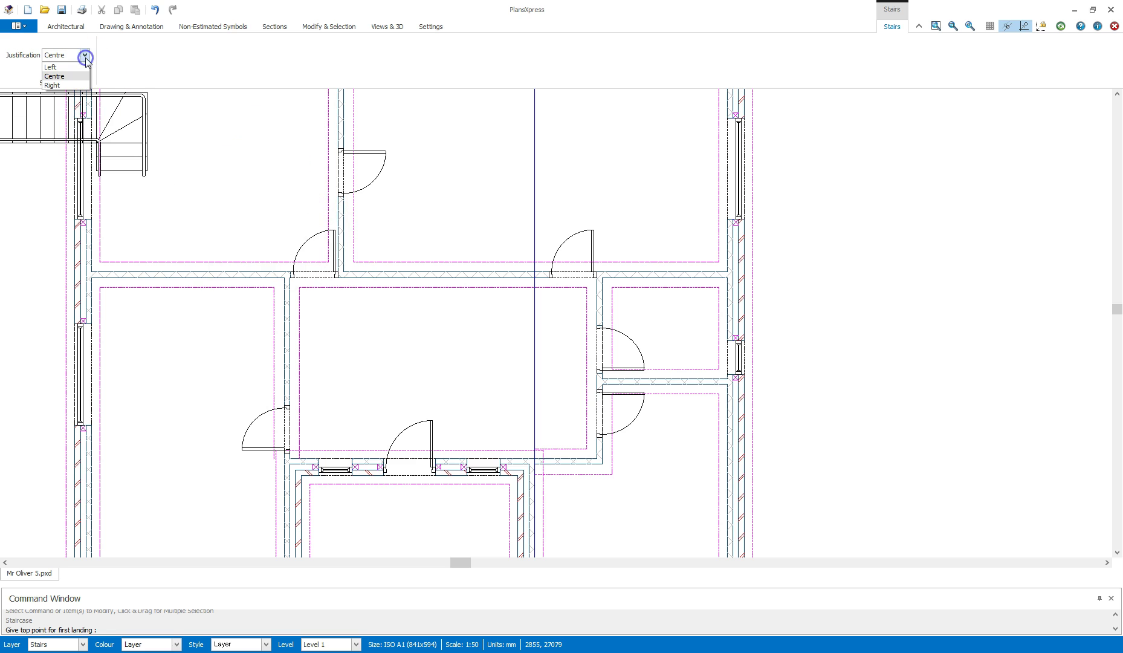
left_click(54, 85)
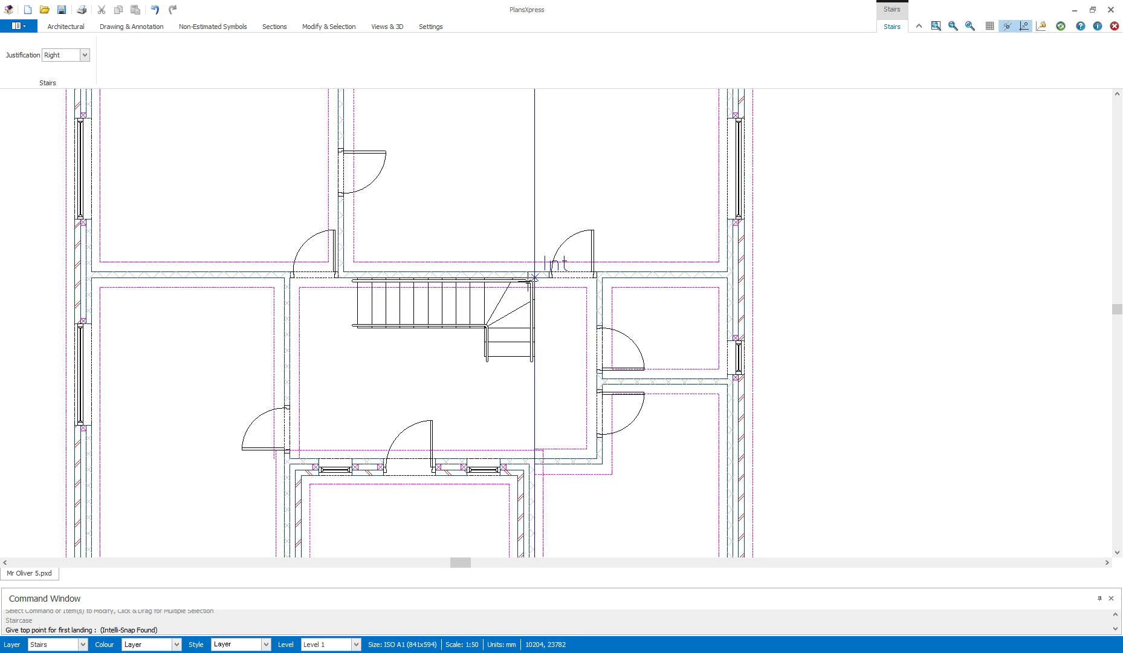
left_click(529, 282)
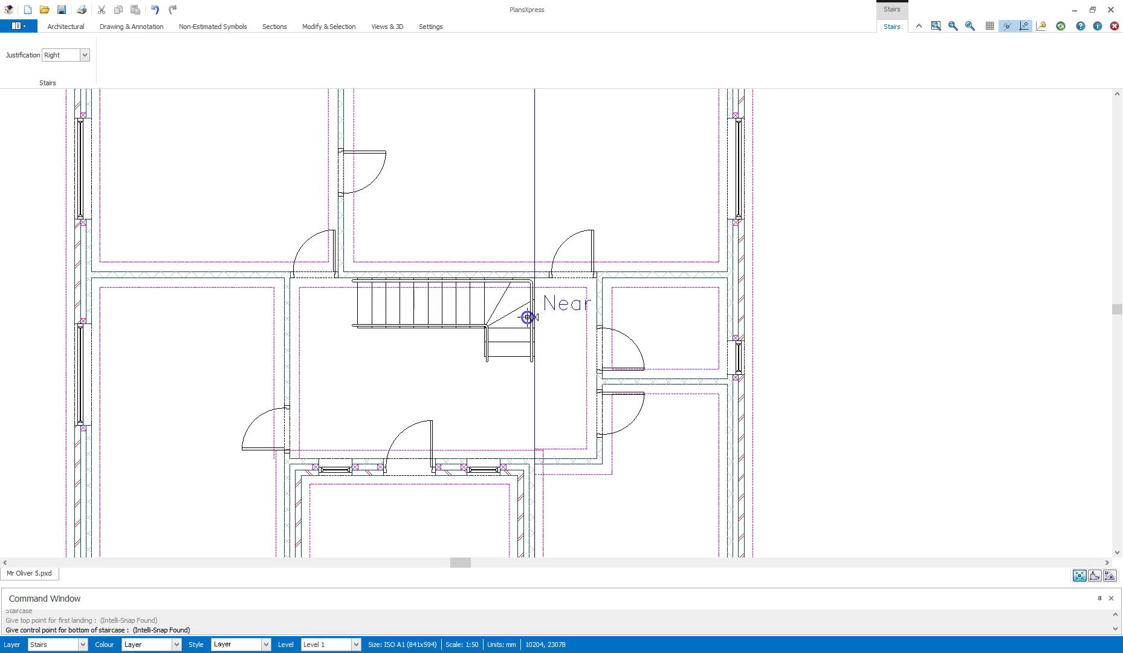
left_click(528, 316)
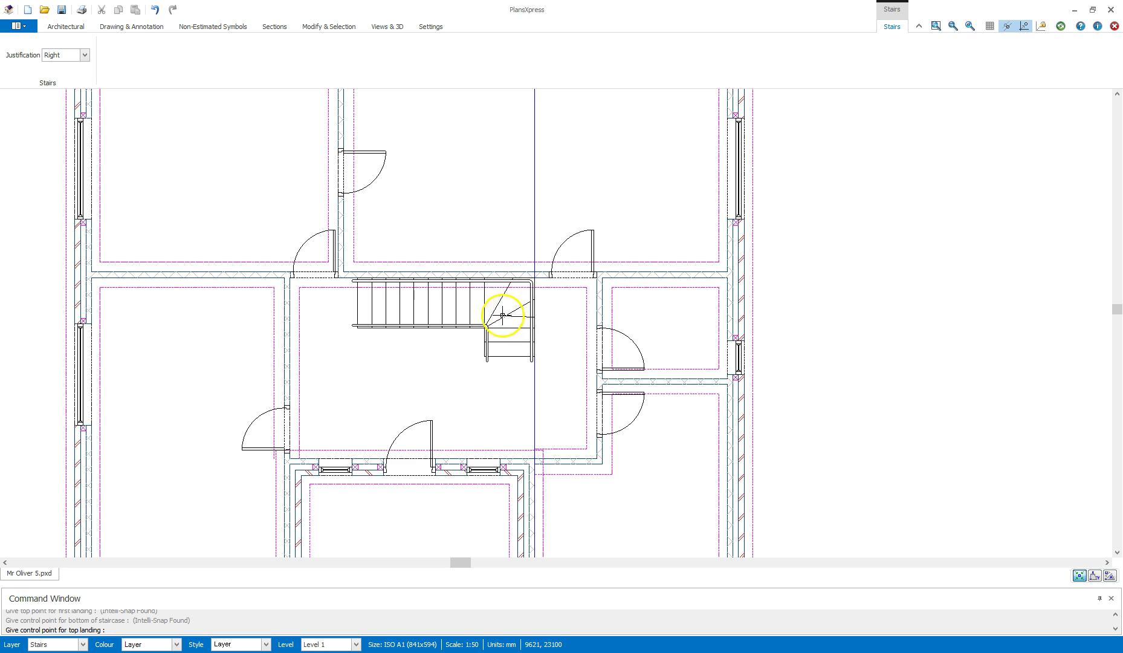
left_click(343, 310)
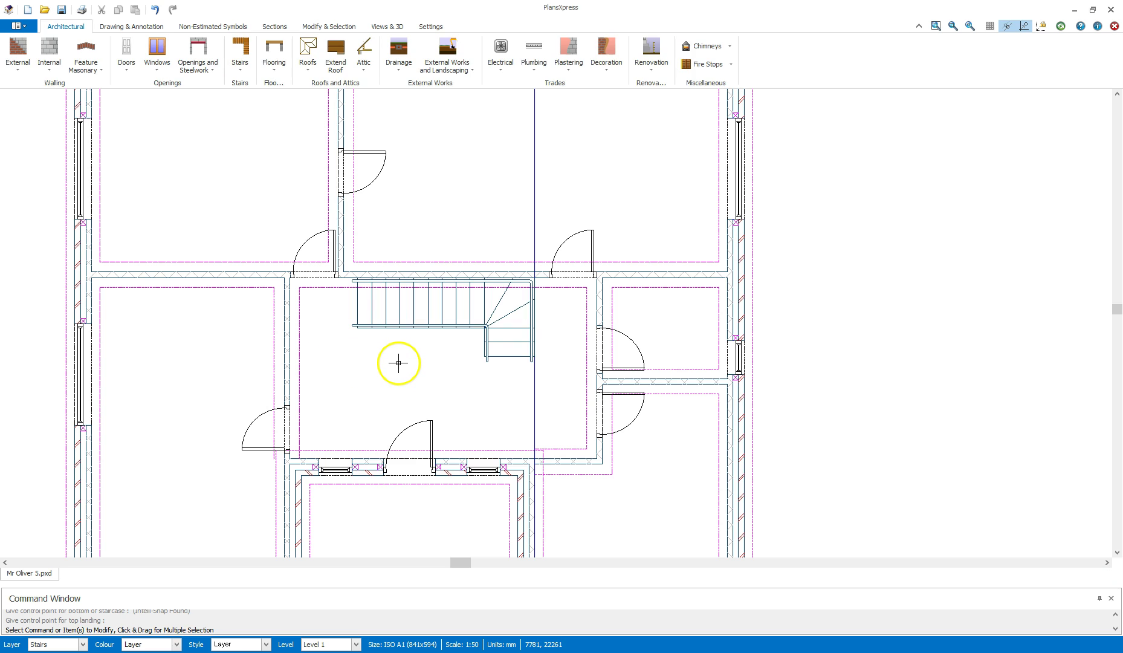
Delete the vertical construction line beside the staircase.
scroll(404, 367, "up", 1)
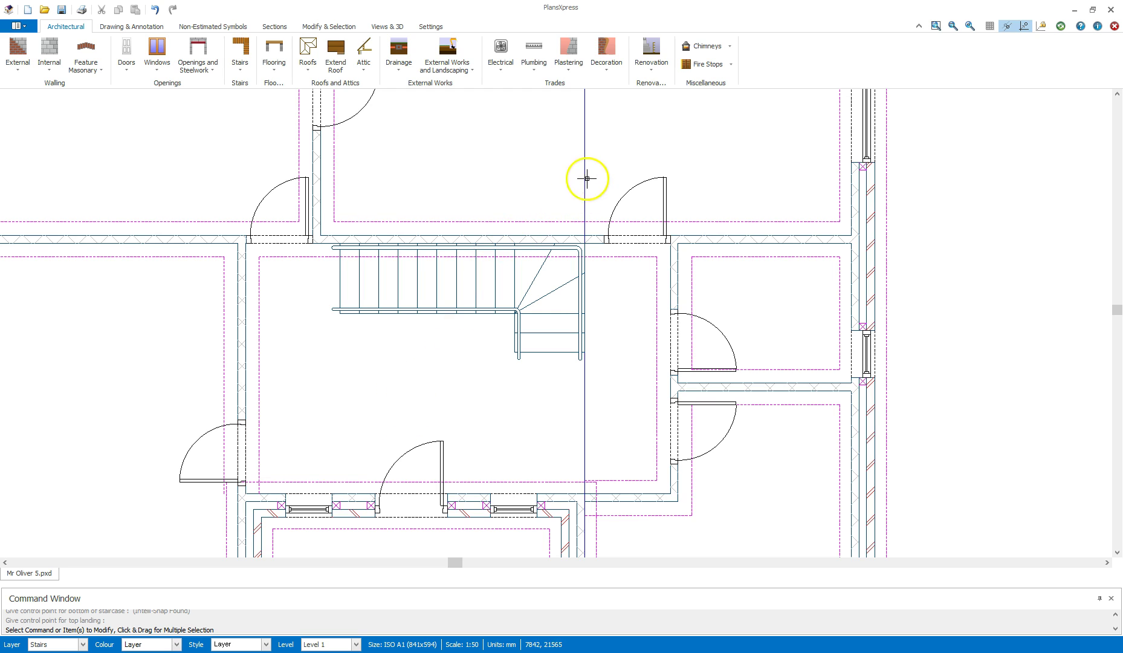
left_click(564, 138)
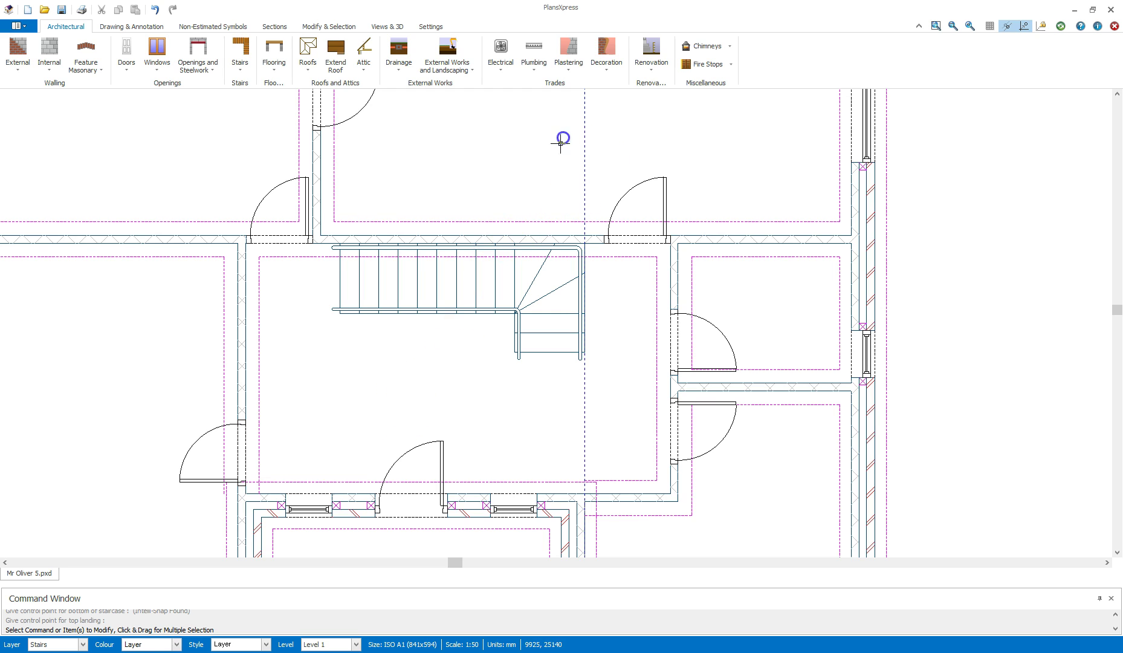
key("Escape")
left_click(538, 204)
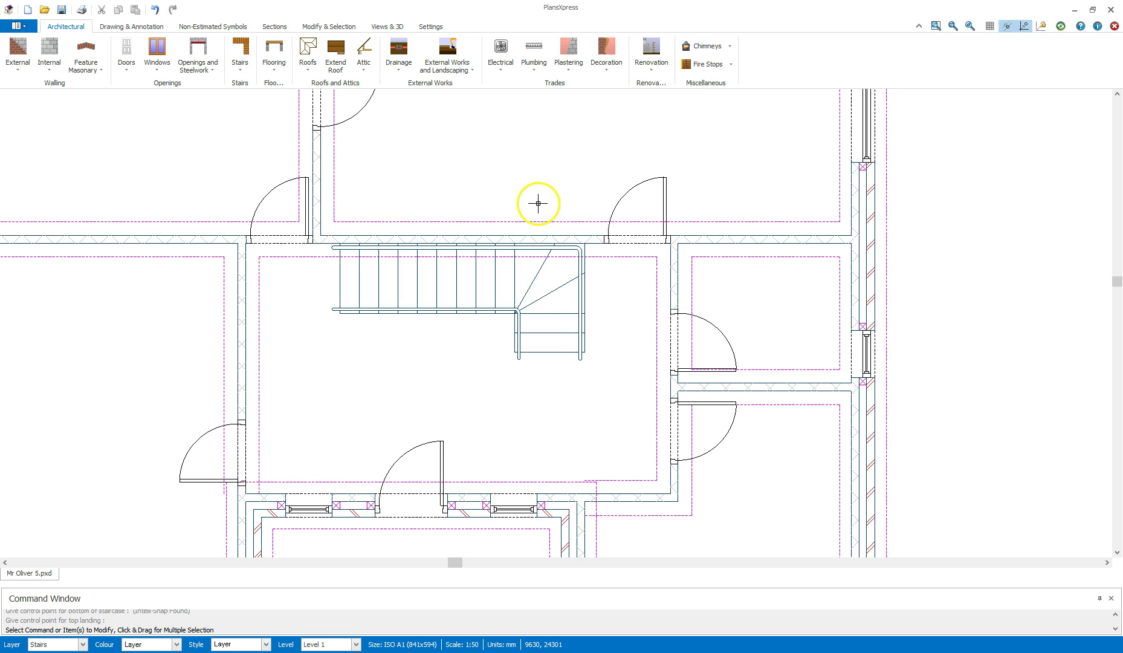
Add the text UP at the middle of the second tread line from the left end of the staircase's main flight.
left_click_drag(505, 200, 578, 165)
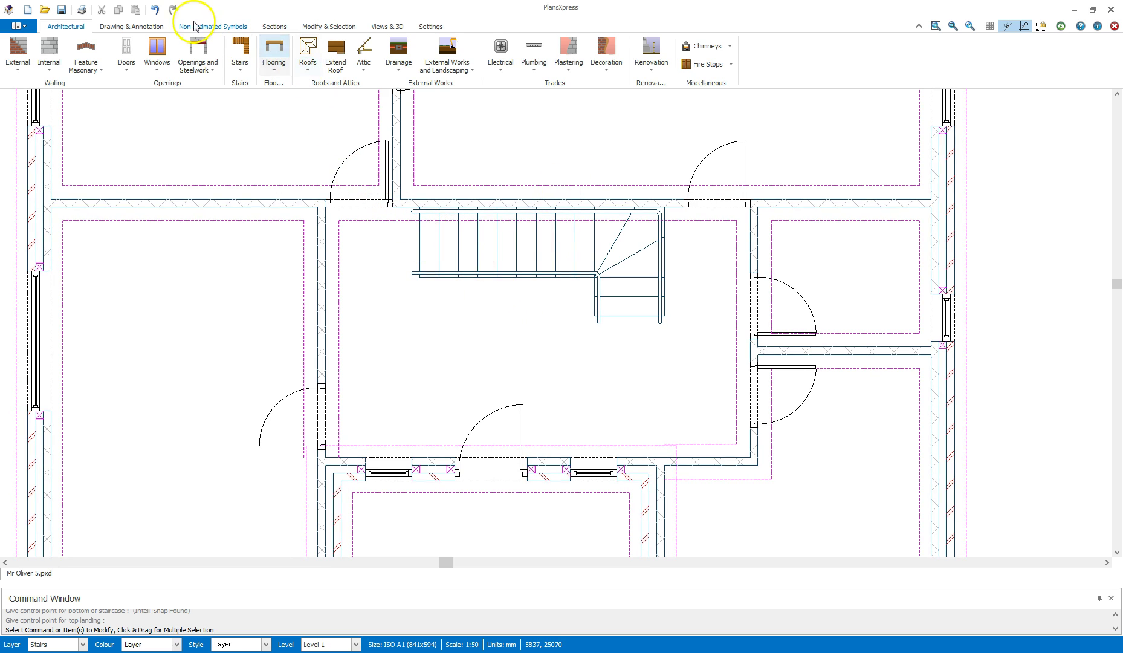
left_click(147, 27)
left_click(542, 50)
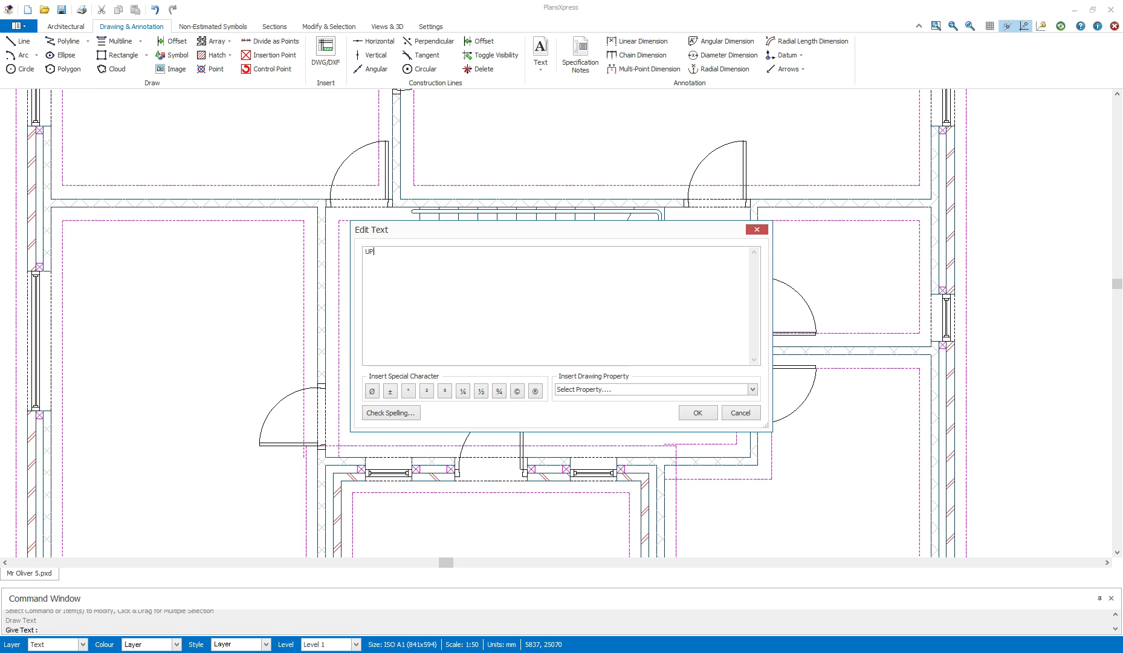
left_click(703, 413)
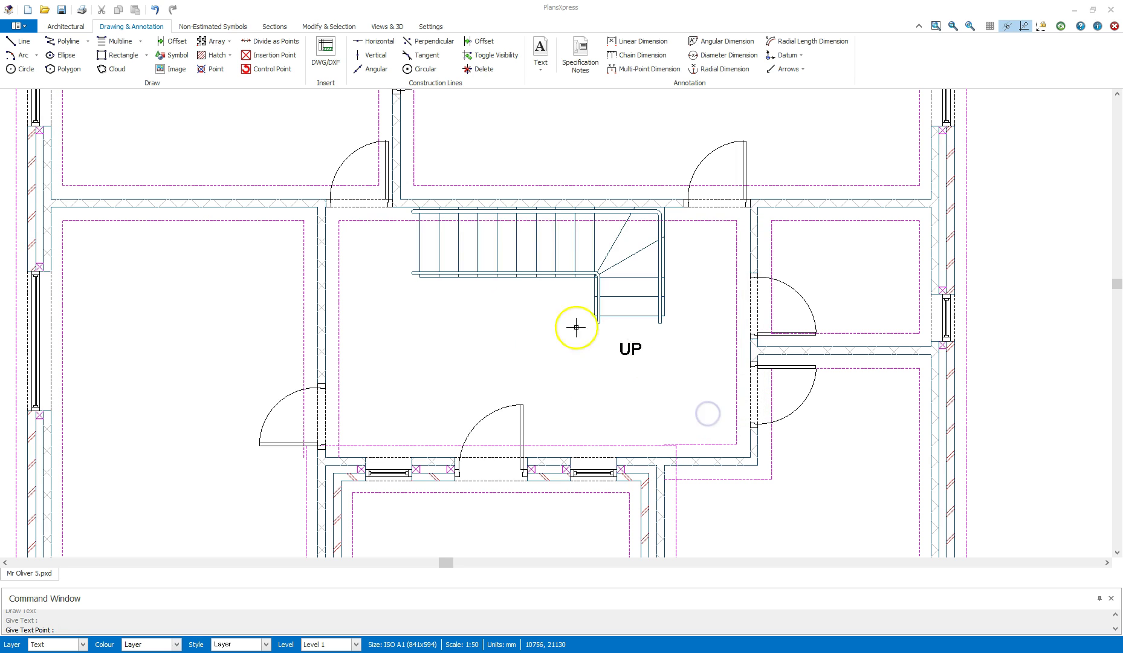
scroll(466, 245, "up", 2)
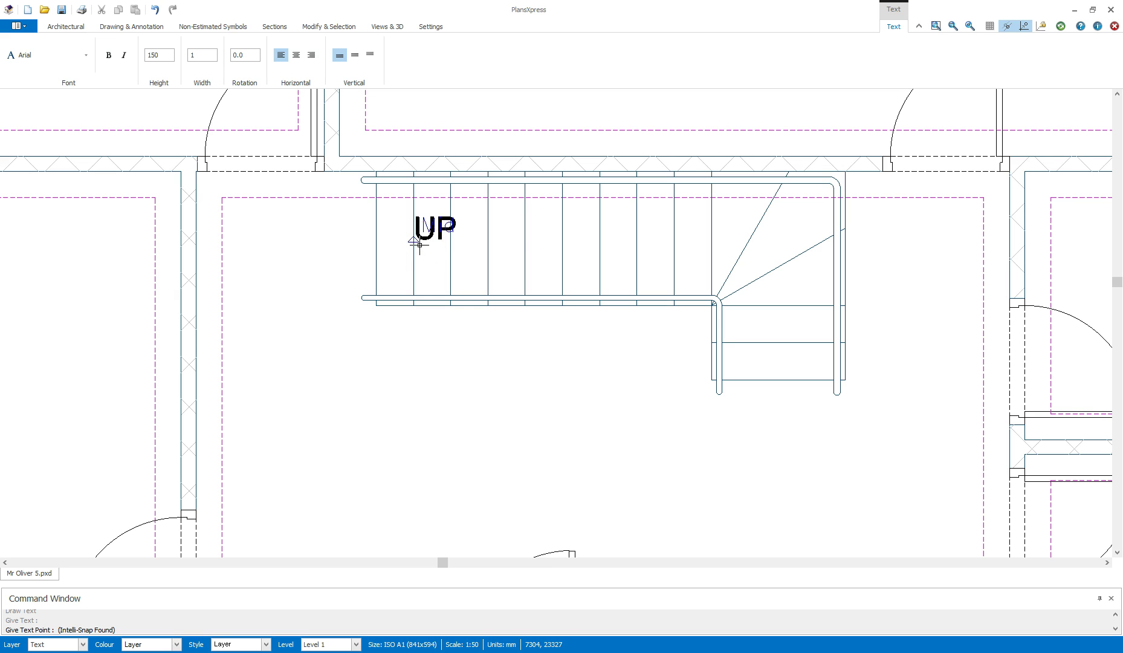
left_click(420, 244)
left_click(514, 267)
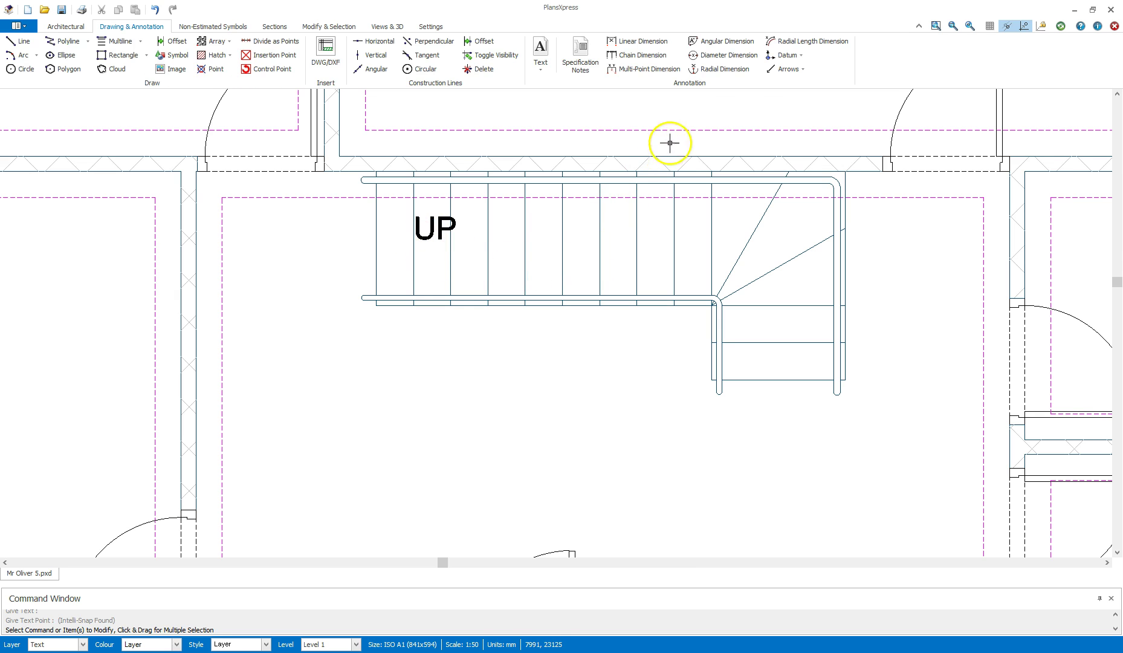
Draw a leader arrow along the middle of the main flight, with its head pointing towards the UP label.
left_click(801, 68)
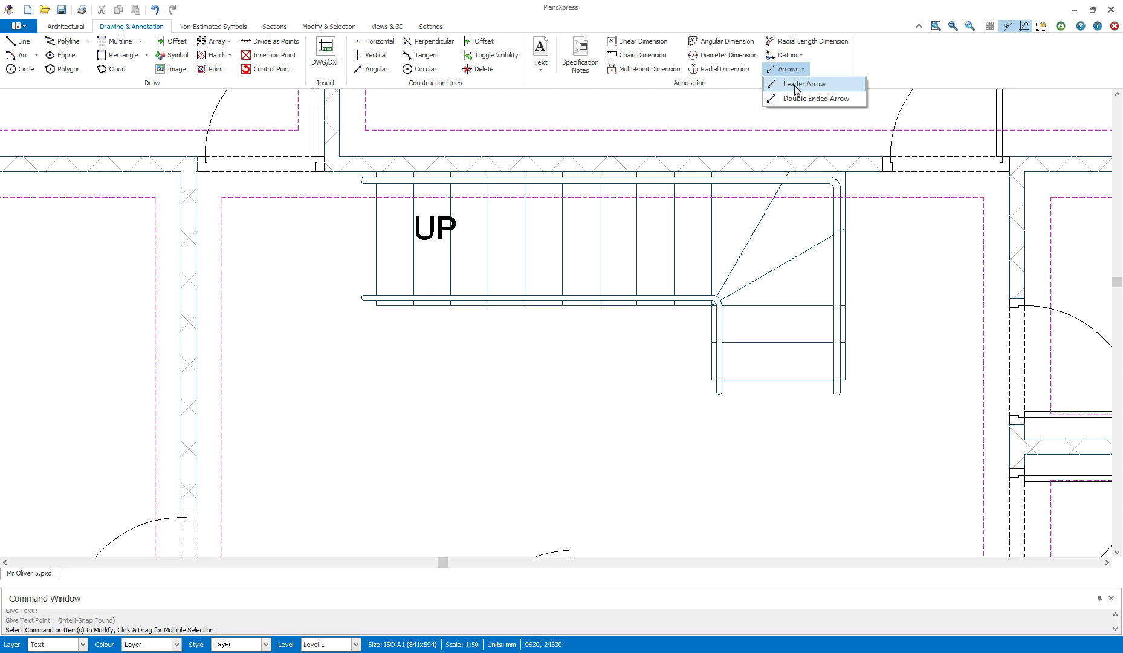
left_click(797, 85)
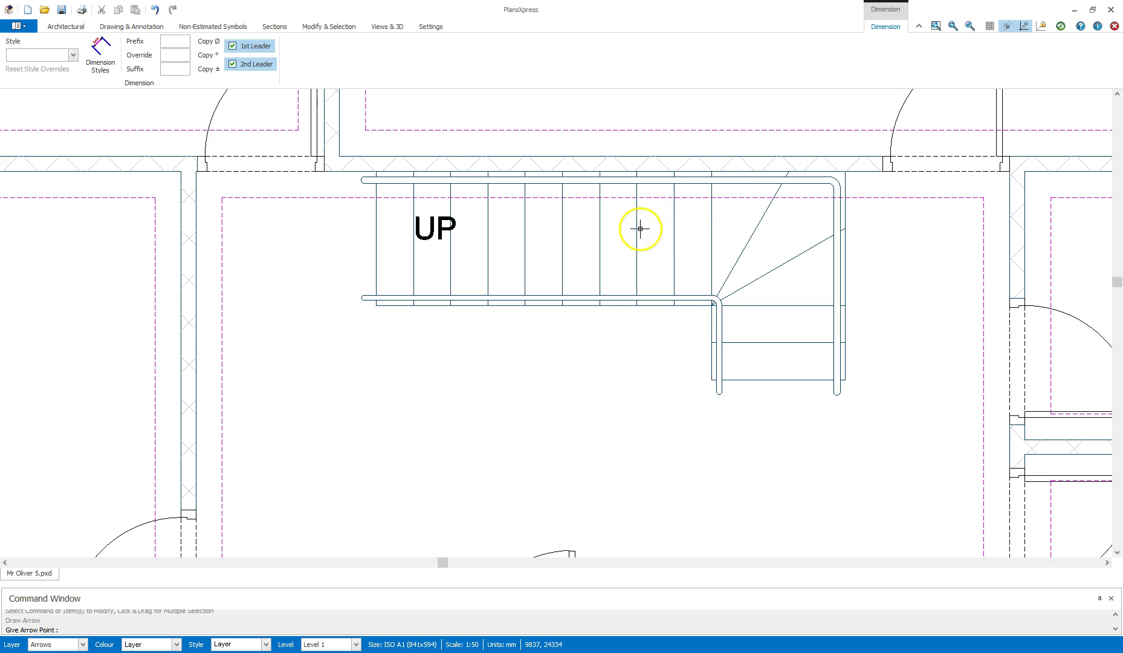
left_click(488, 241)
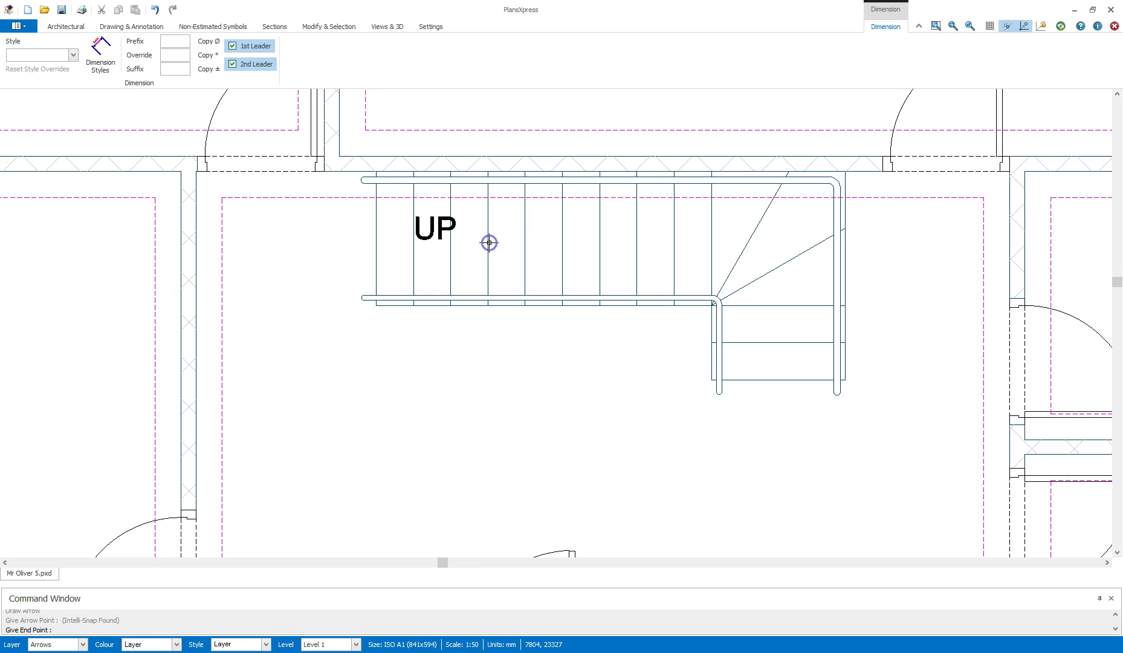
left_click(676, 240)
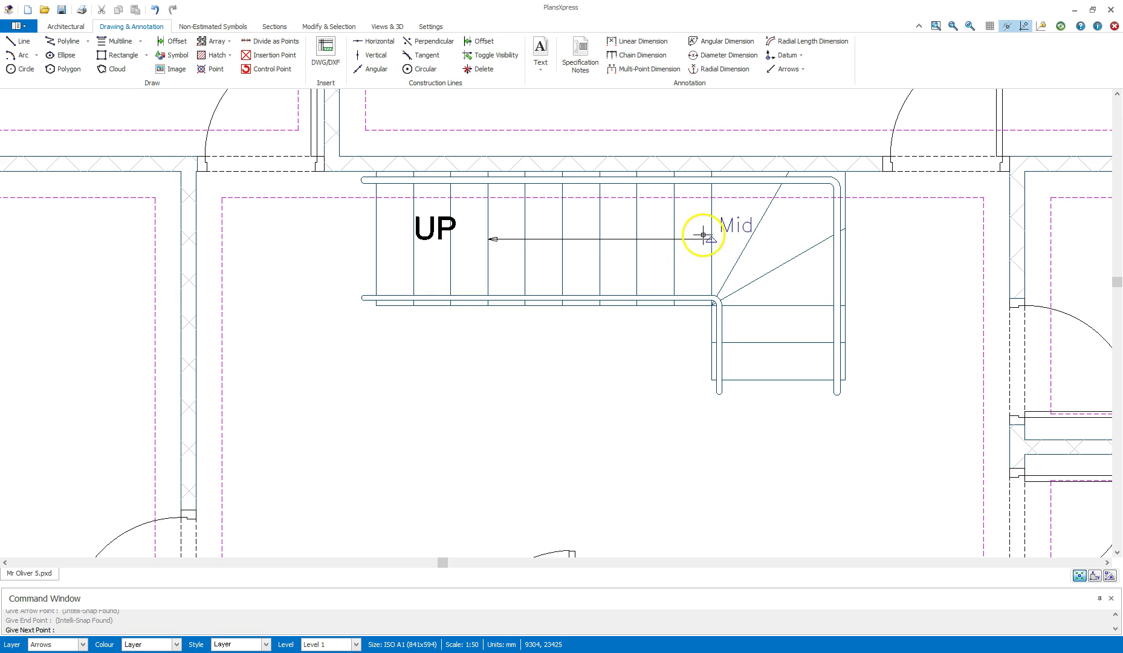
key("Escape")
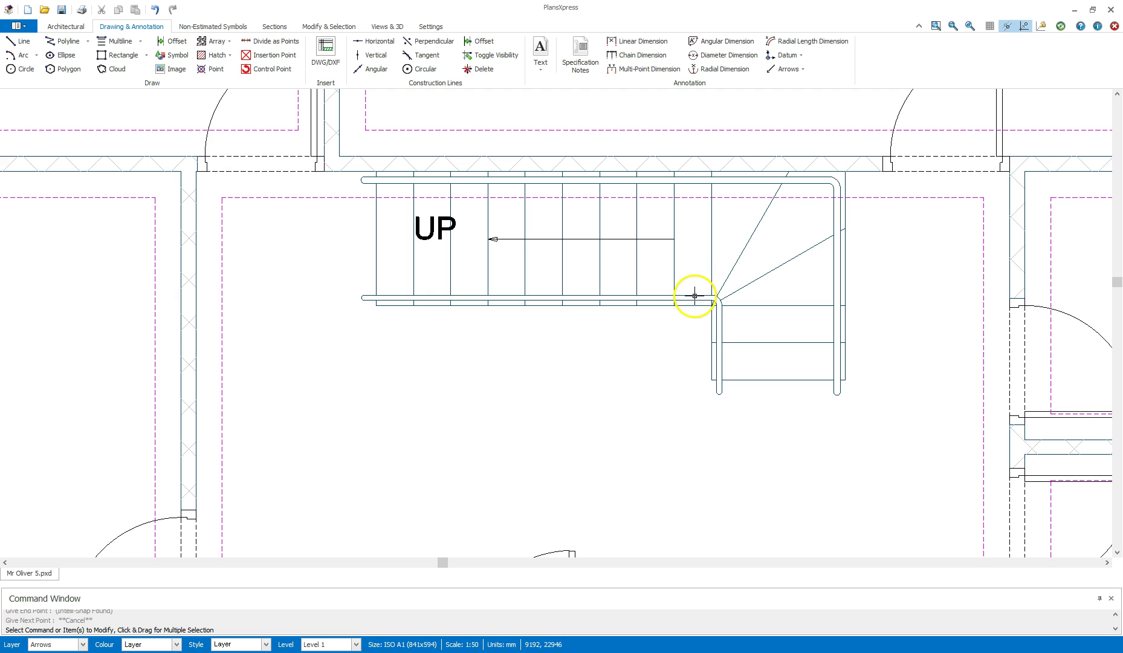
Stretch the direction arrow's tail end horizontally to the right by just over half a tread, towards the staircase's winders.
left_click(666, 247)
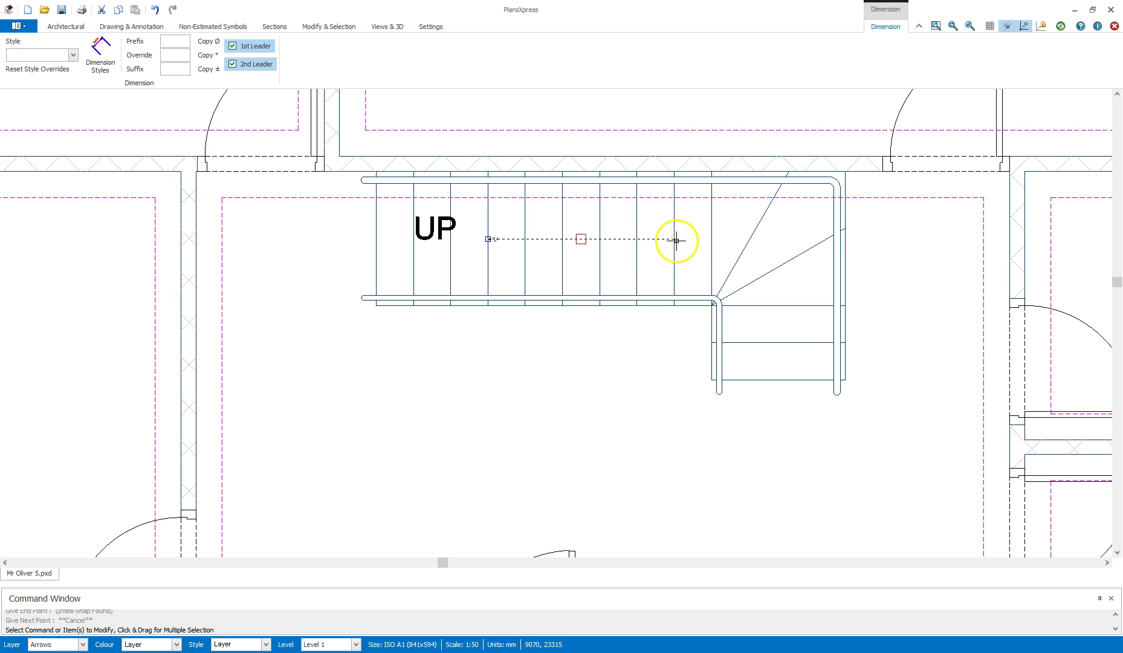
left_click(676, 240)
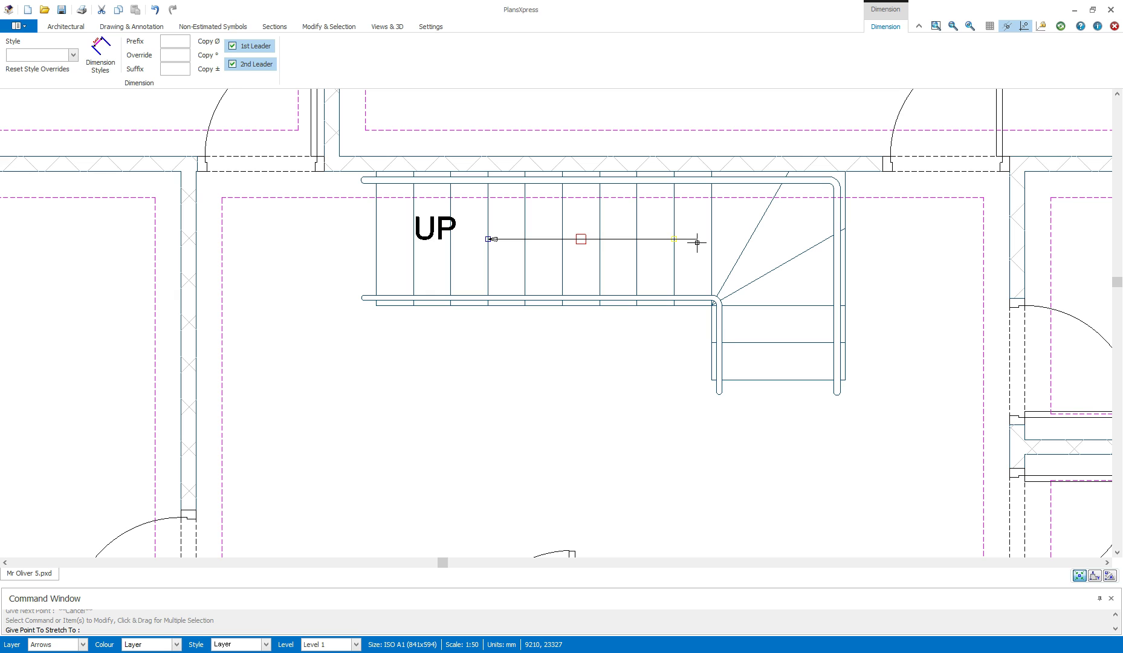
left_click(697, 242)
left_click(696, 269)
left_click(688, 283)
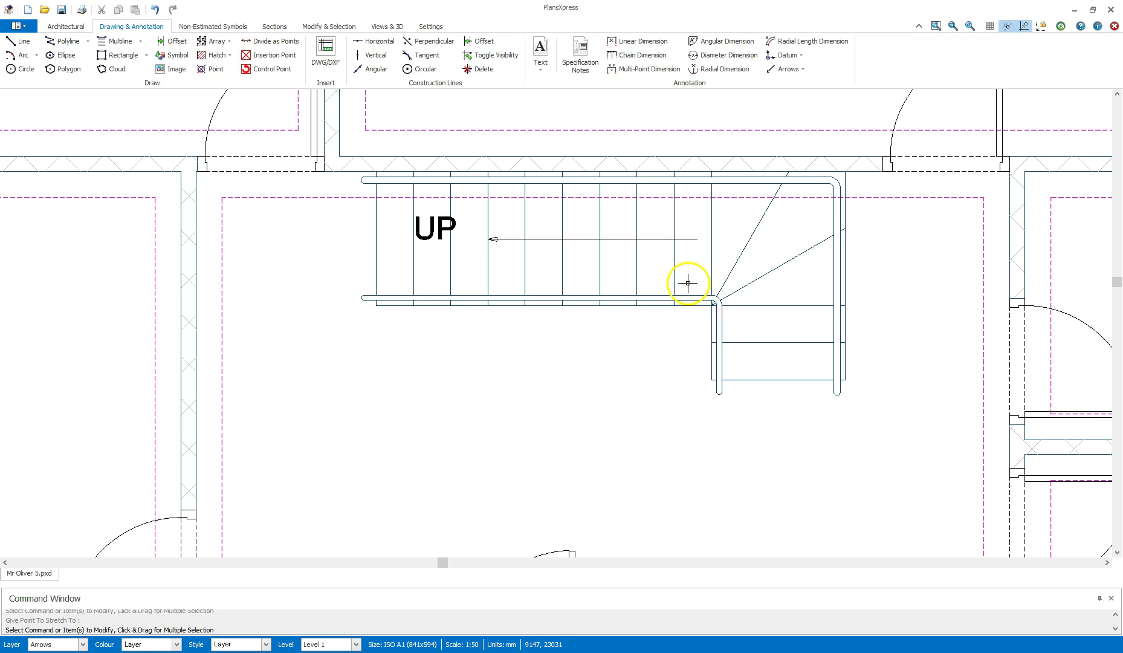
Save the drawing as a new PlansXpress drawing in the same folder, changing the number in its file name to 6.
scroll(678, 270, "down", 2)
scroll(678, 271, "down", 3)
left_click_drag(691, 354, 577, 343)
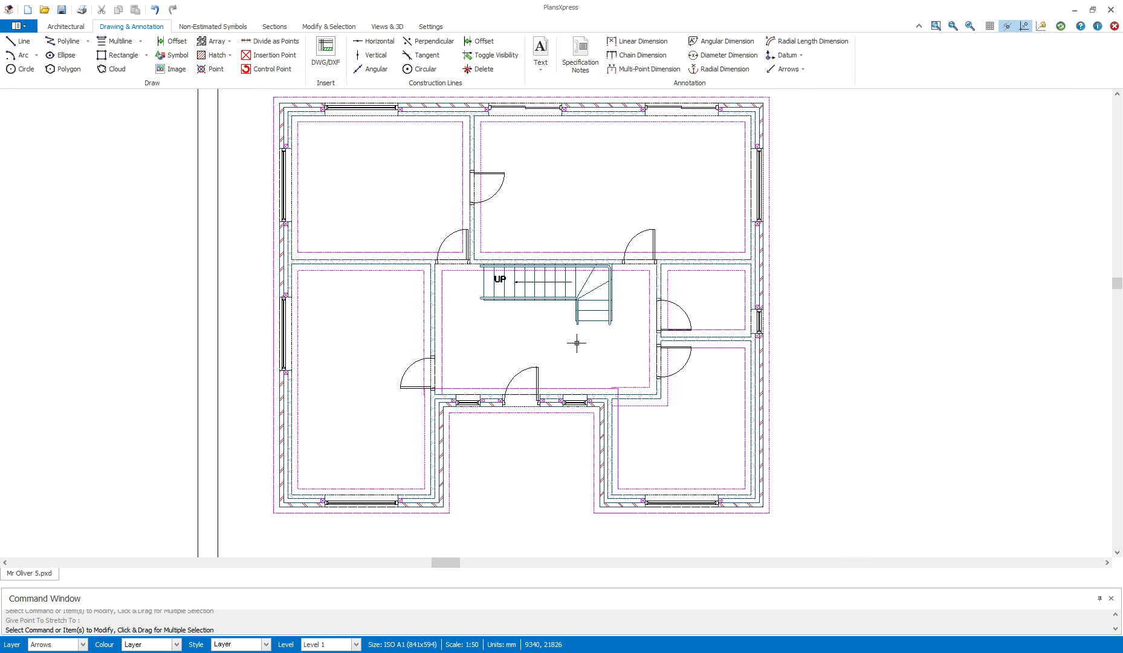
left_click(26, 26)
mouse_move(103, 92)
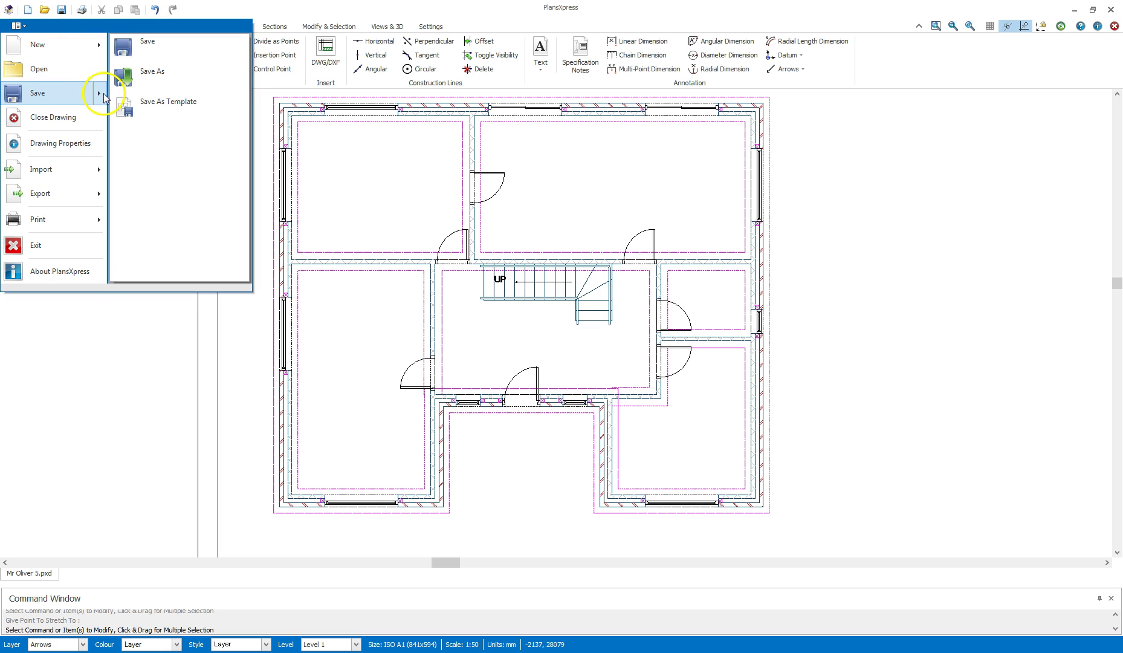
left_click(151, 88)
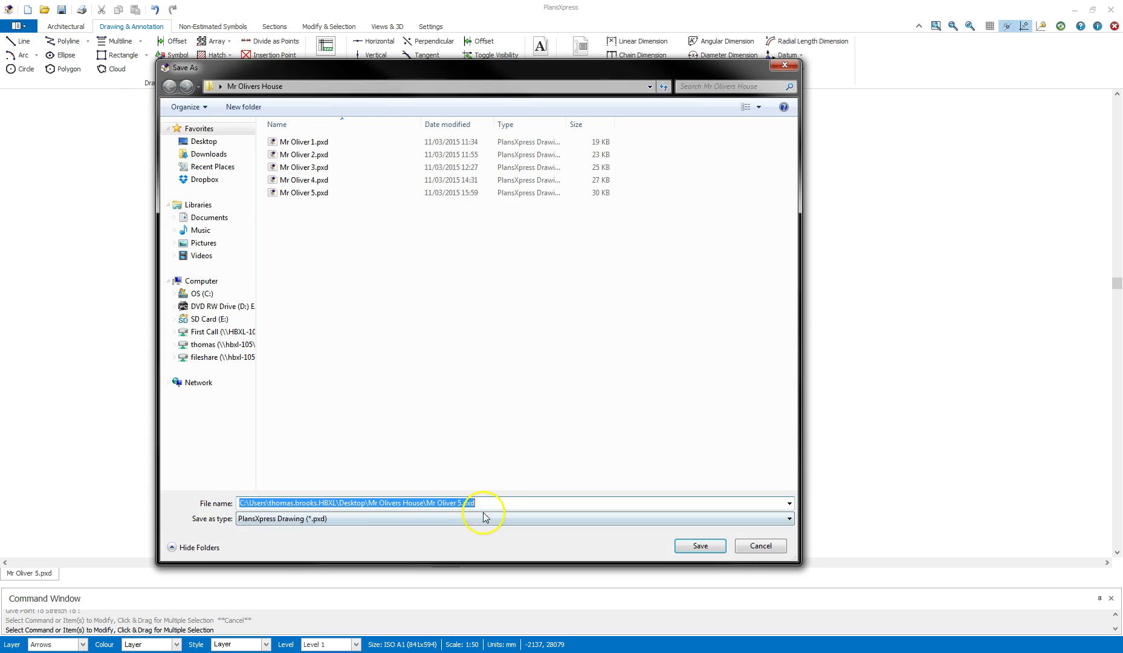
double_click(463, 502)
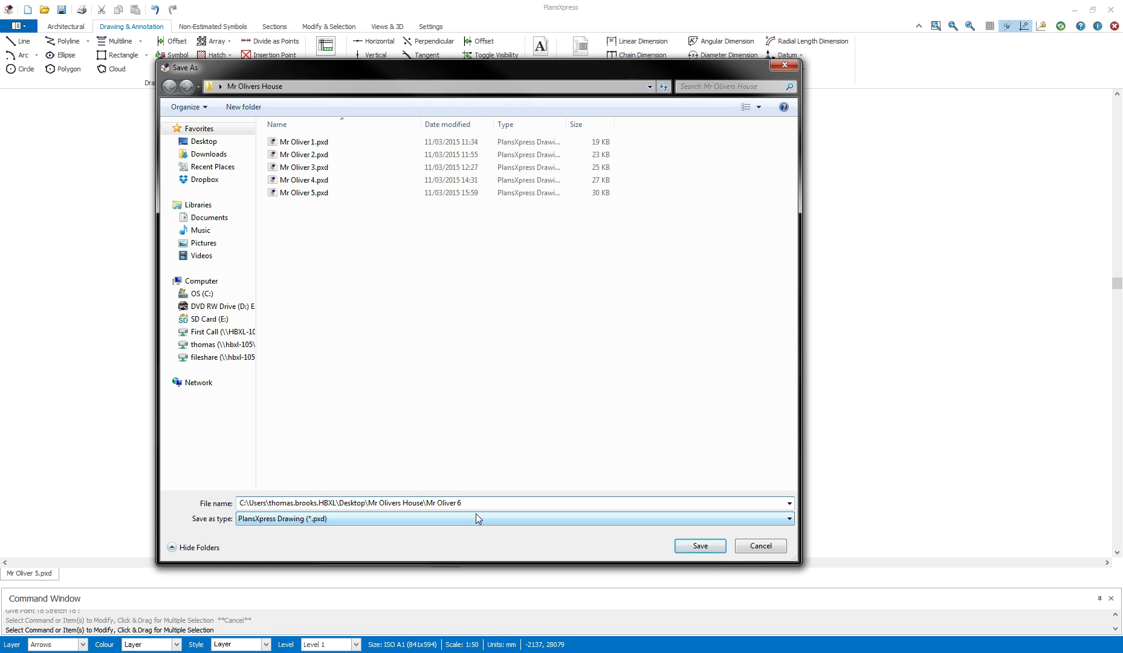
left_click(691, 547)
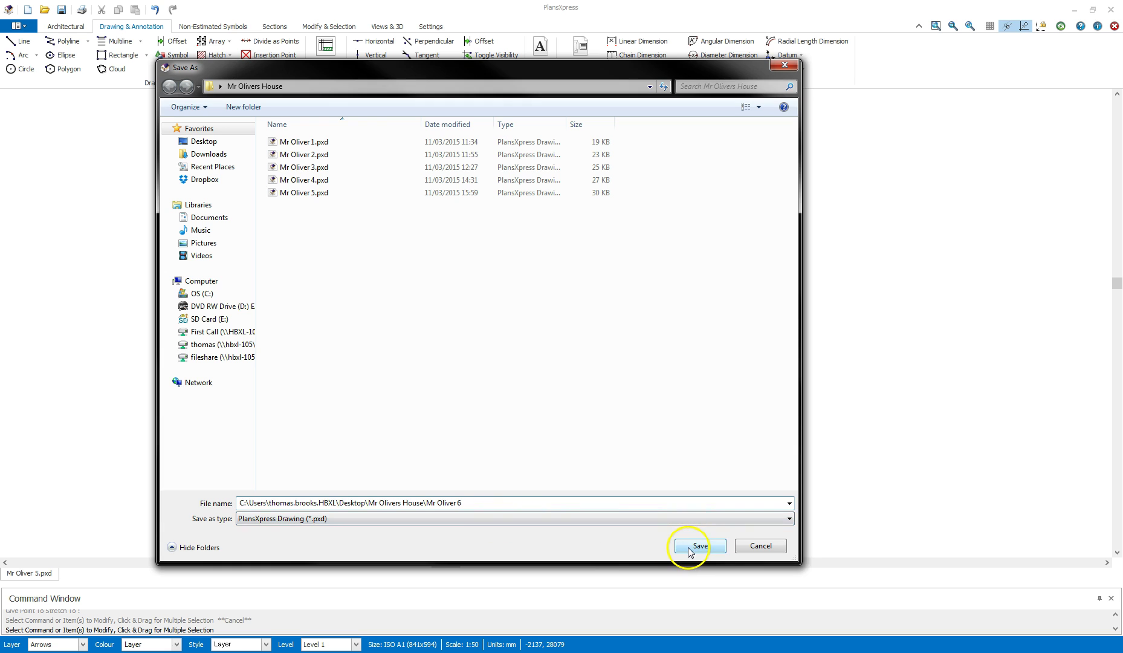